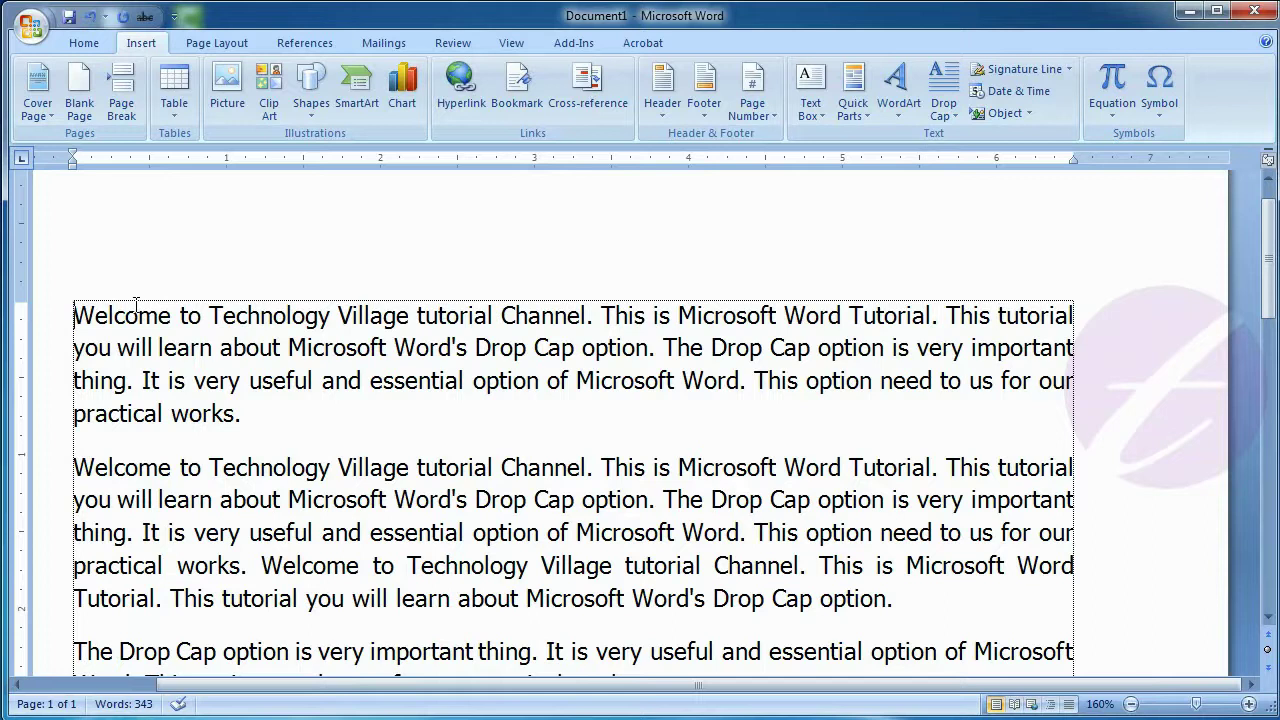
# Turn the first paragraph's opening W into a three-line dropped capital
pyautogui.click(180, 349)
pyautogui.click(235, 348)
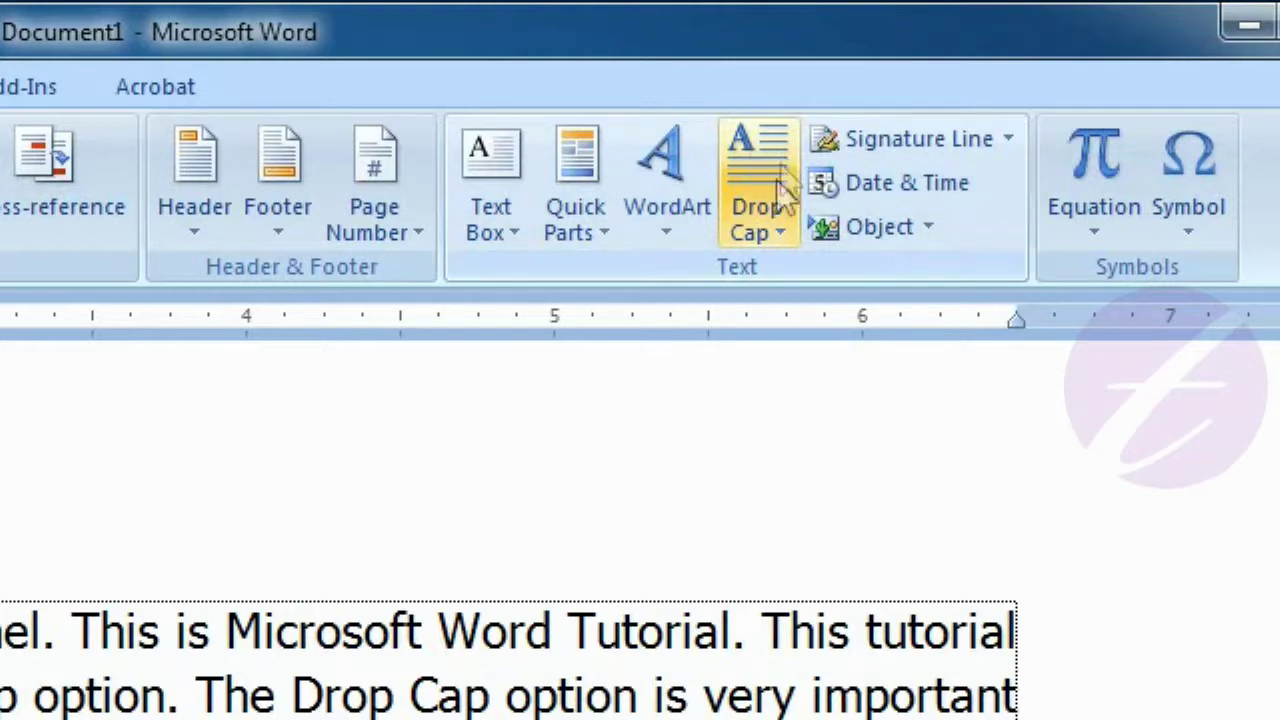
pyautogui.click(773, 229)
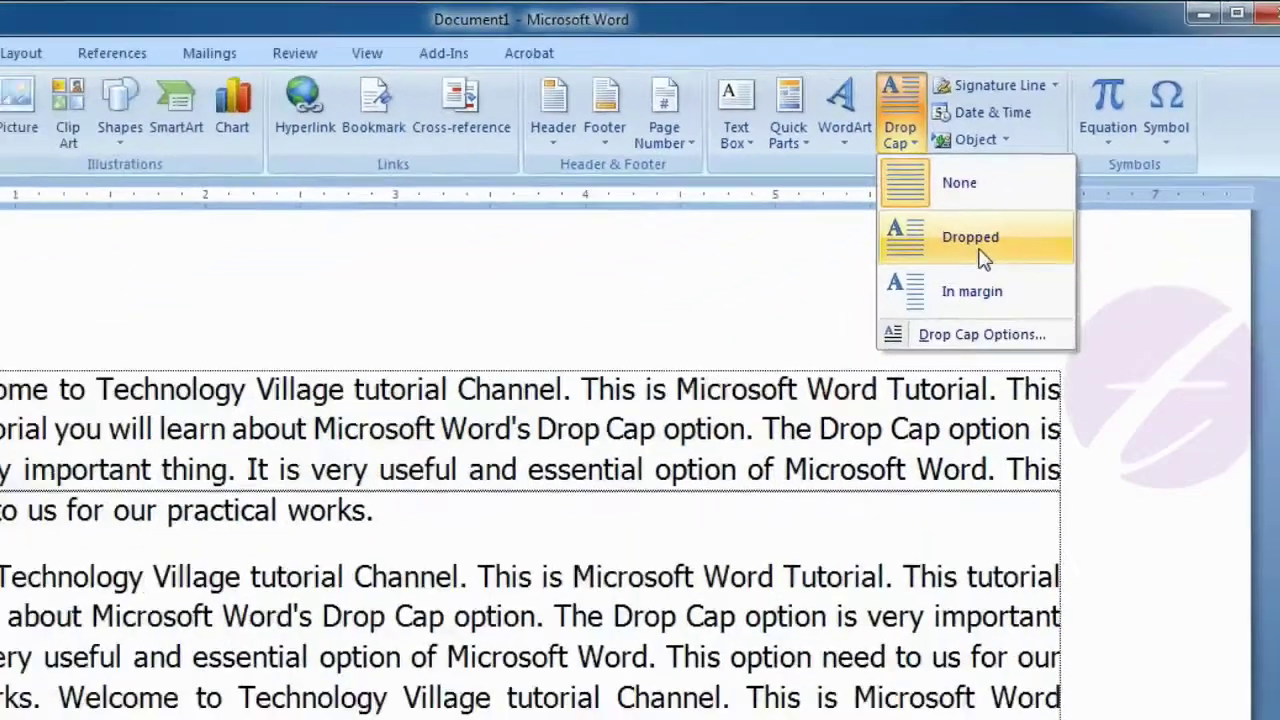
pyautogui.click(884, 403)
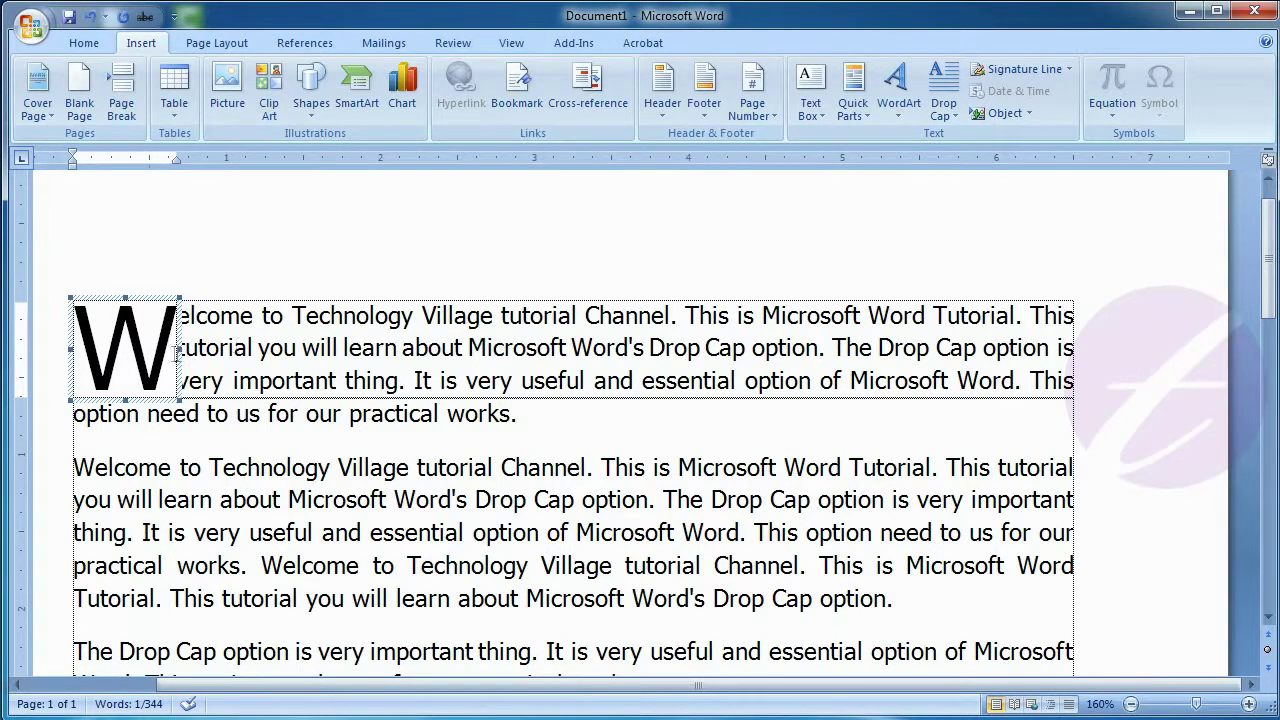
pyautogui.click(235, 345)
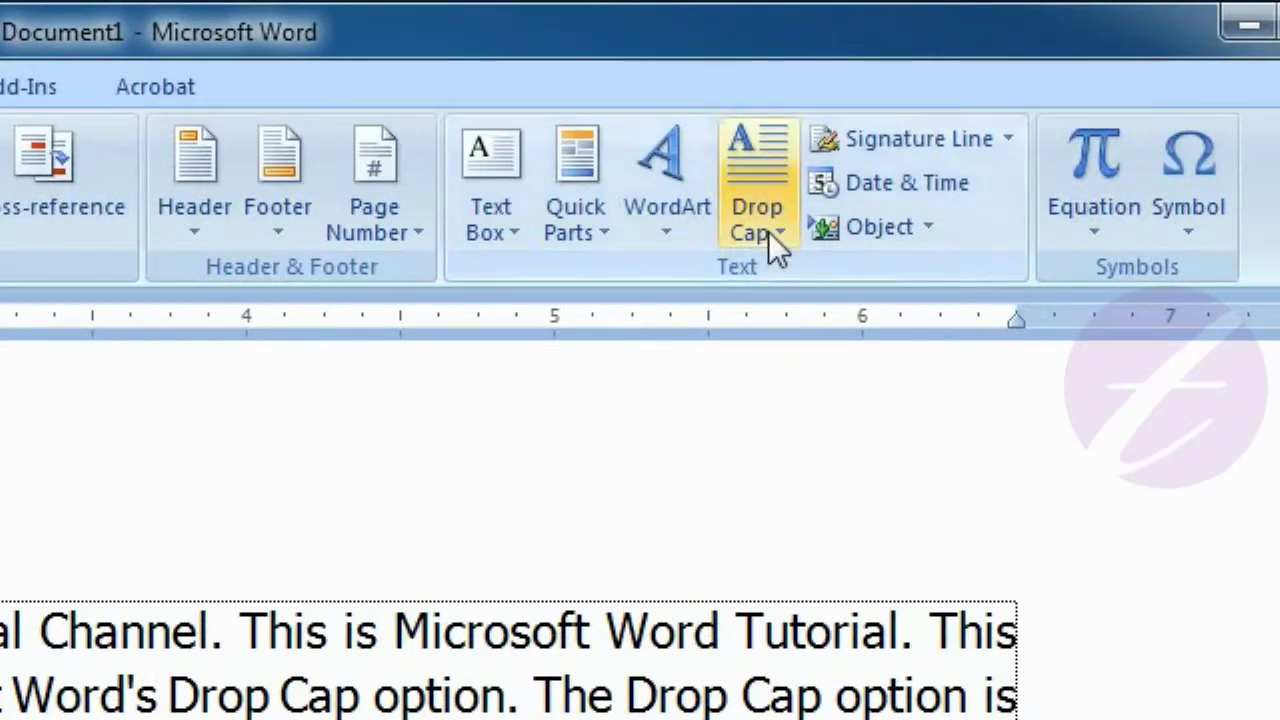
# Switch the drop cap to In margin so the W sits in the left margin, fully visible
pyautogui.click(768, 231)
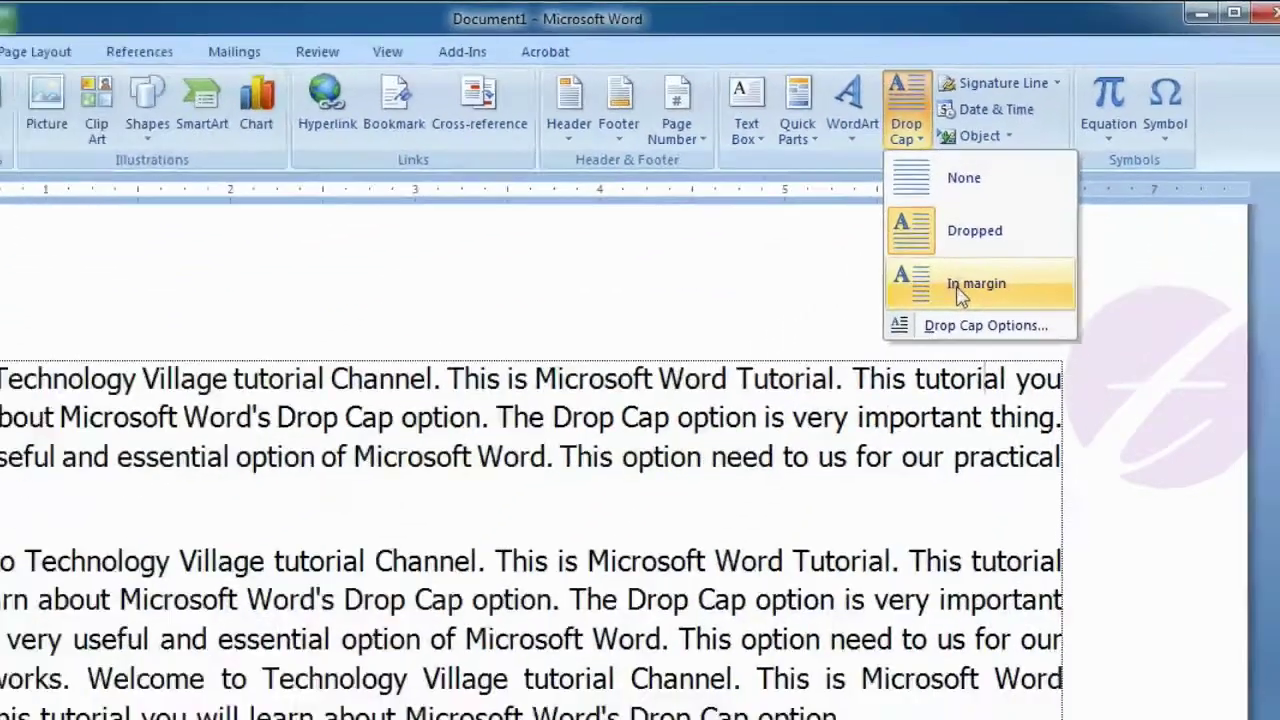
pyautogui.click(880, 412)
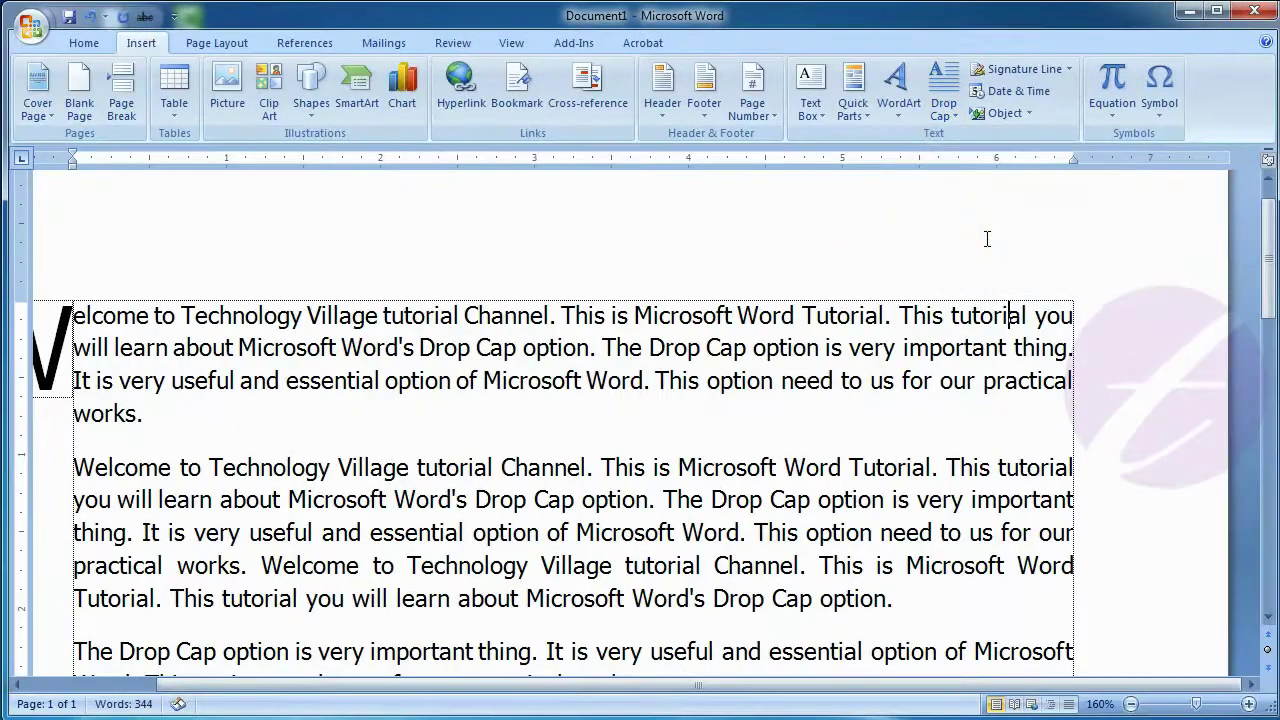
pyautogui.click(17, 685)
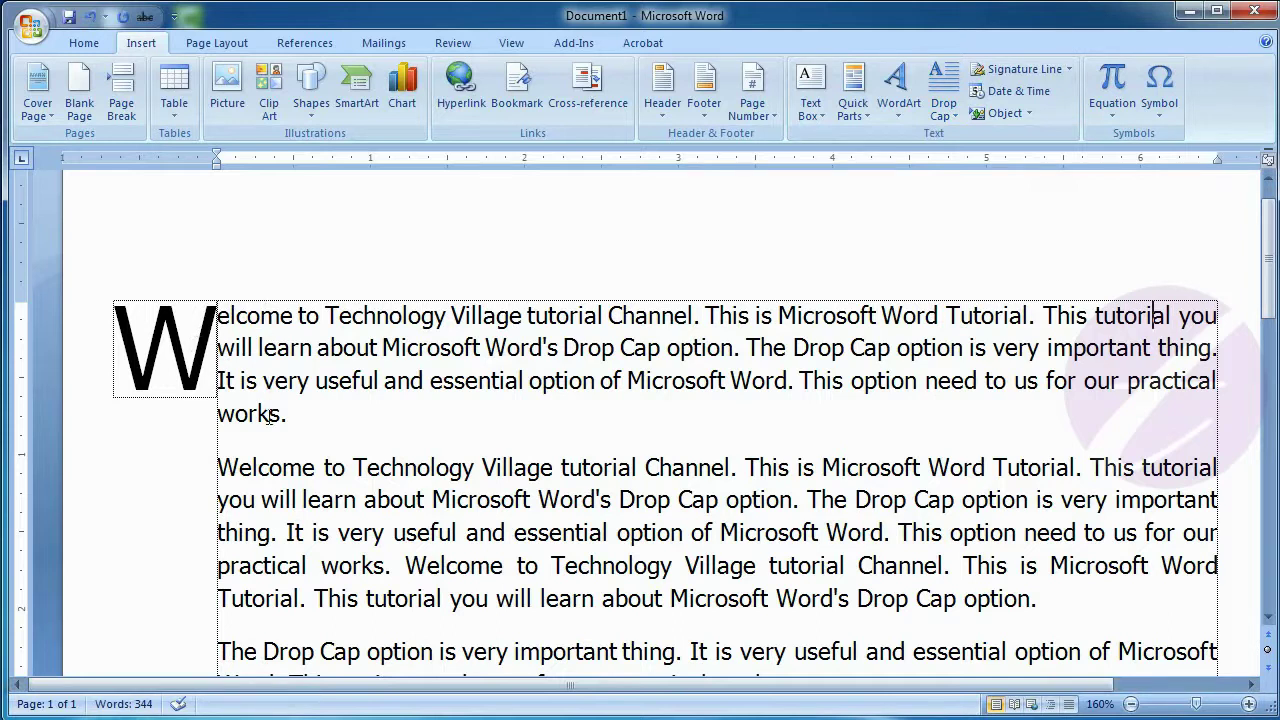
# Clear the margin drop cap and reapply W as a Dropped capital inside the paragraph
pyautogui.click(952, 112)
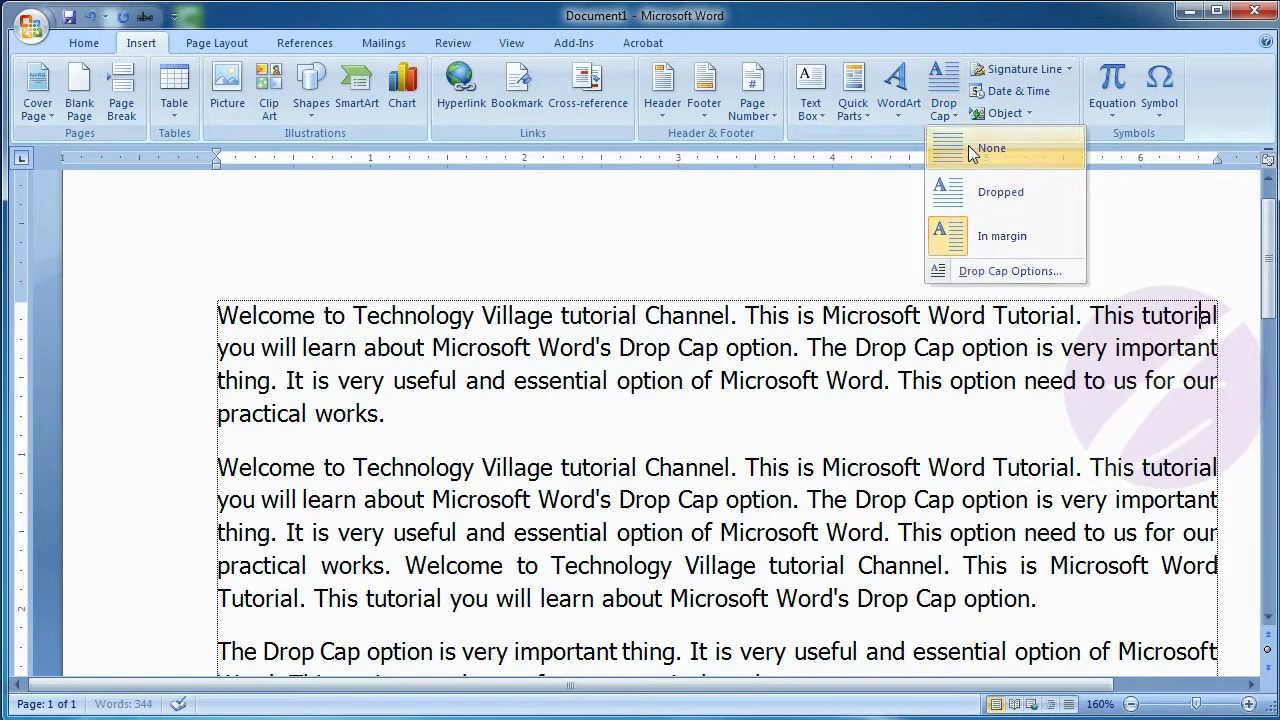
pyautogui.click(988, 148)
pyautogui.click(944, 108)
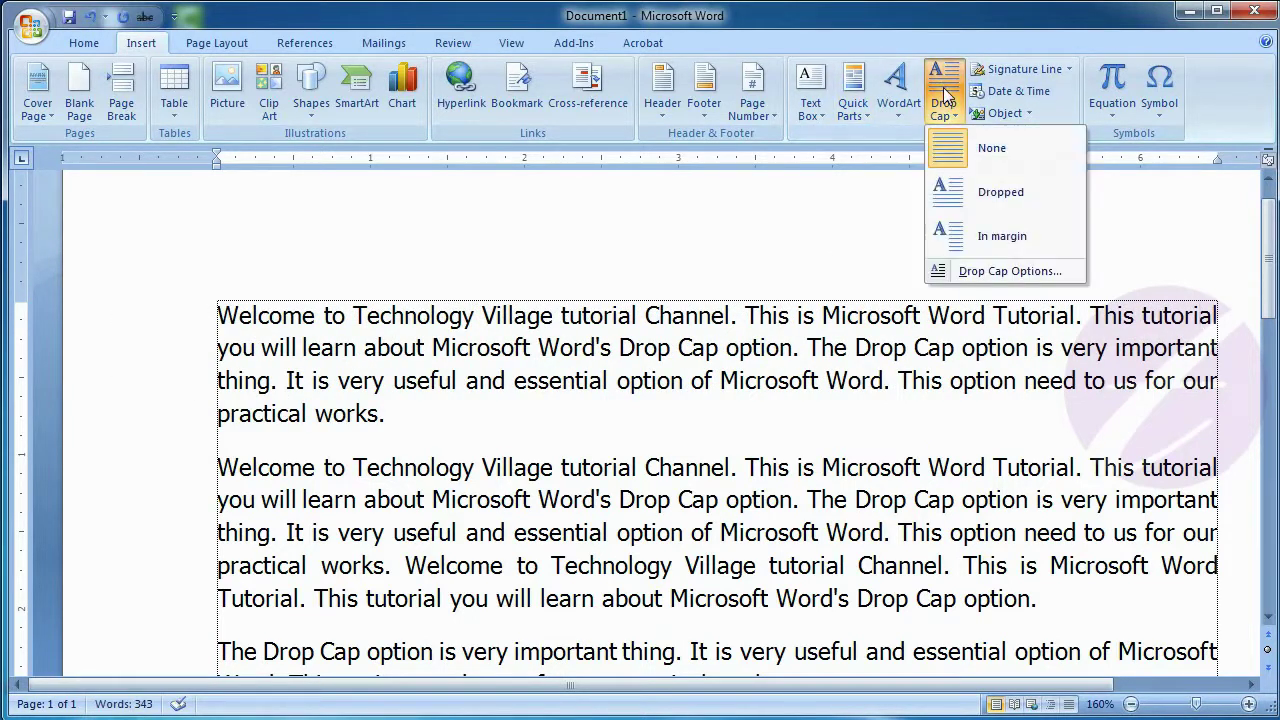
pyautogui.click(970, 196)
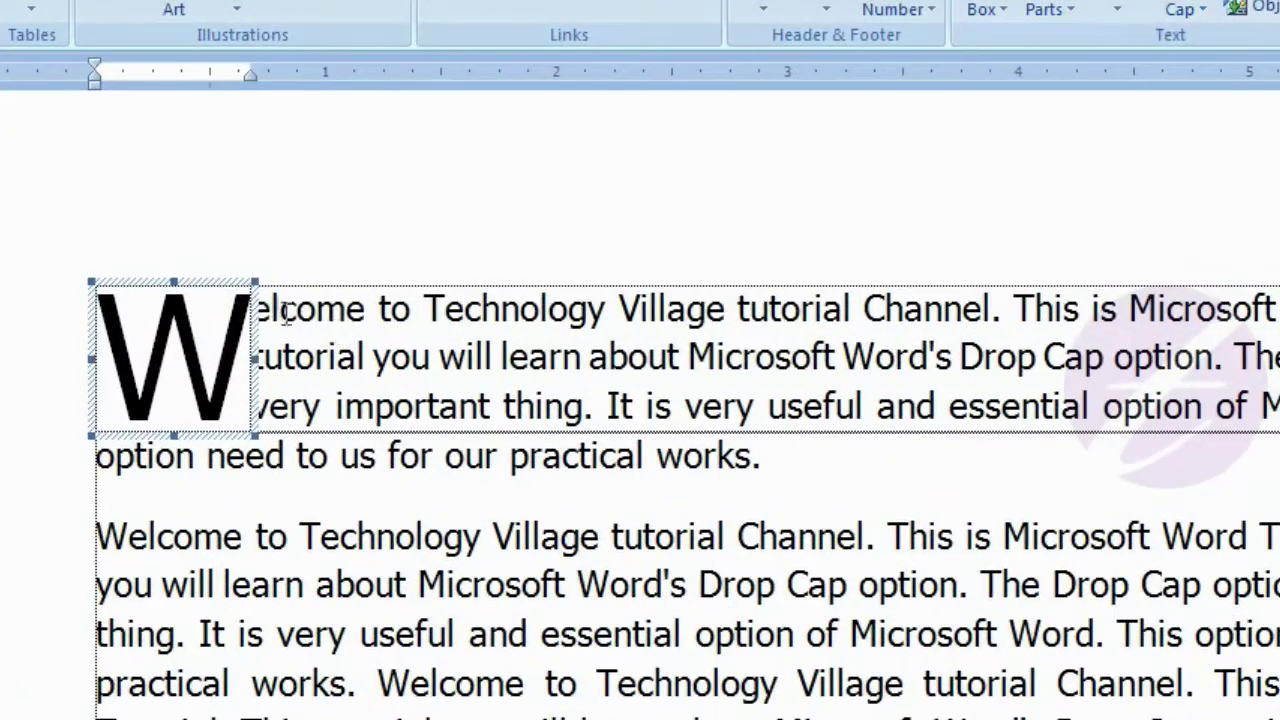
# Bring up the Drop Cap Options dialog for the first paragraph's W
pyautogui.click(286, 313)
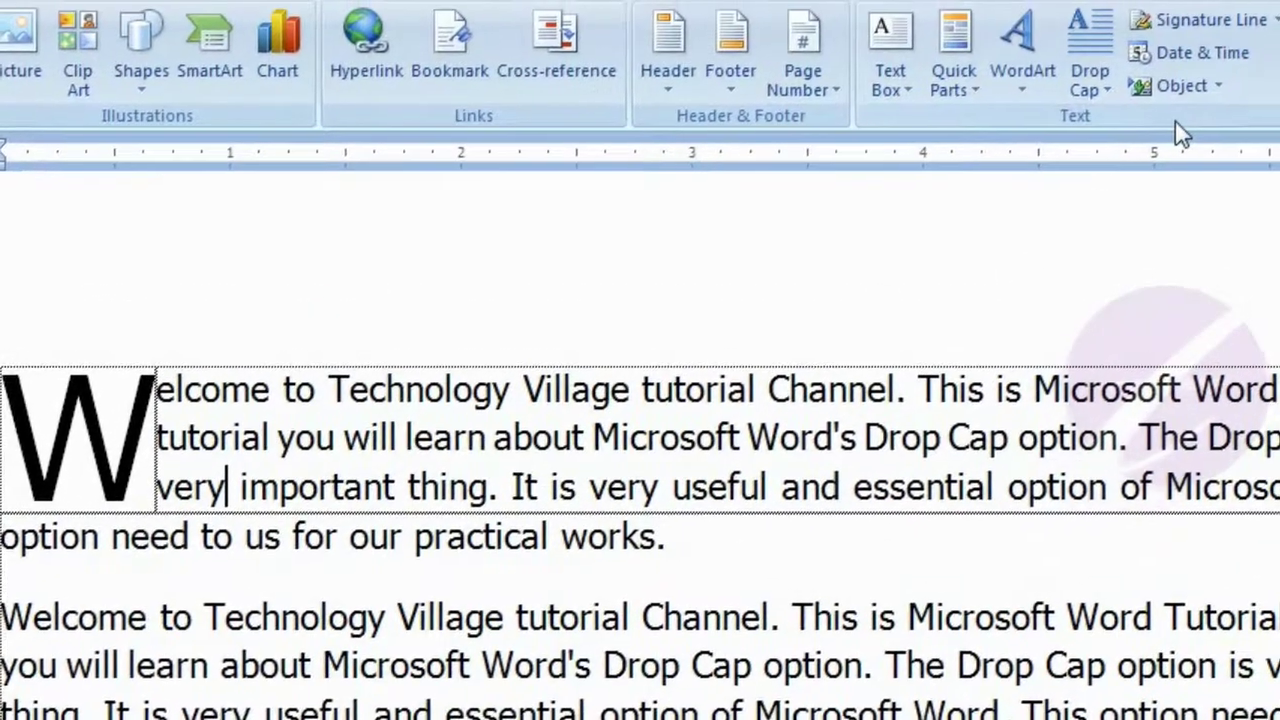
pyautogui.click(1207, 8)
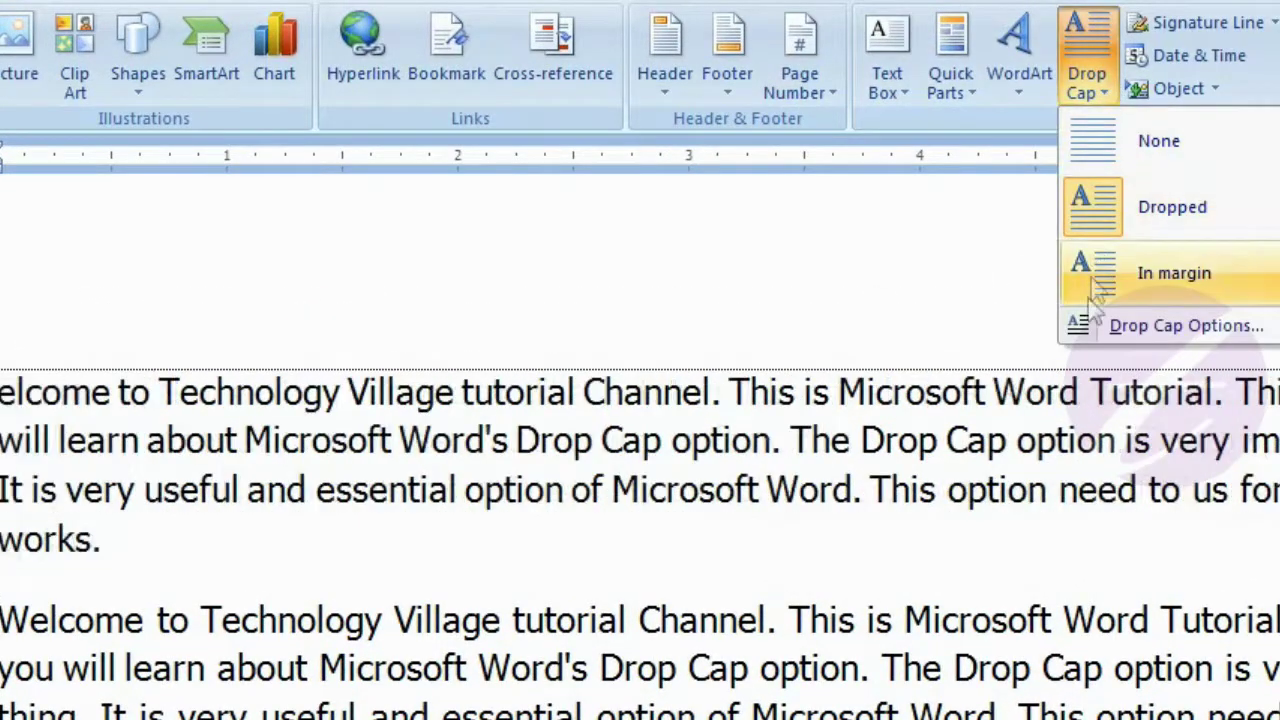
pyautogui.click(1194, 328)
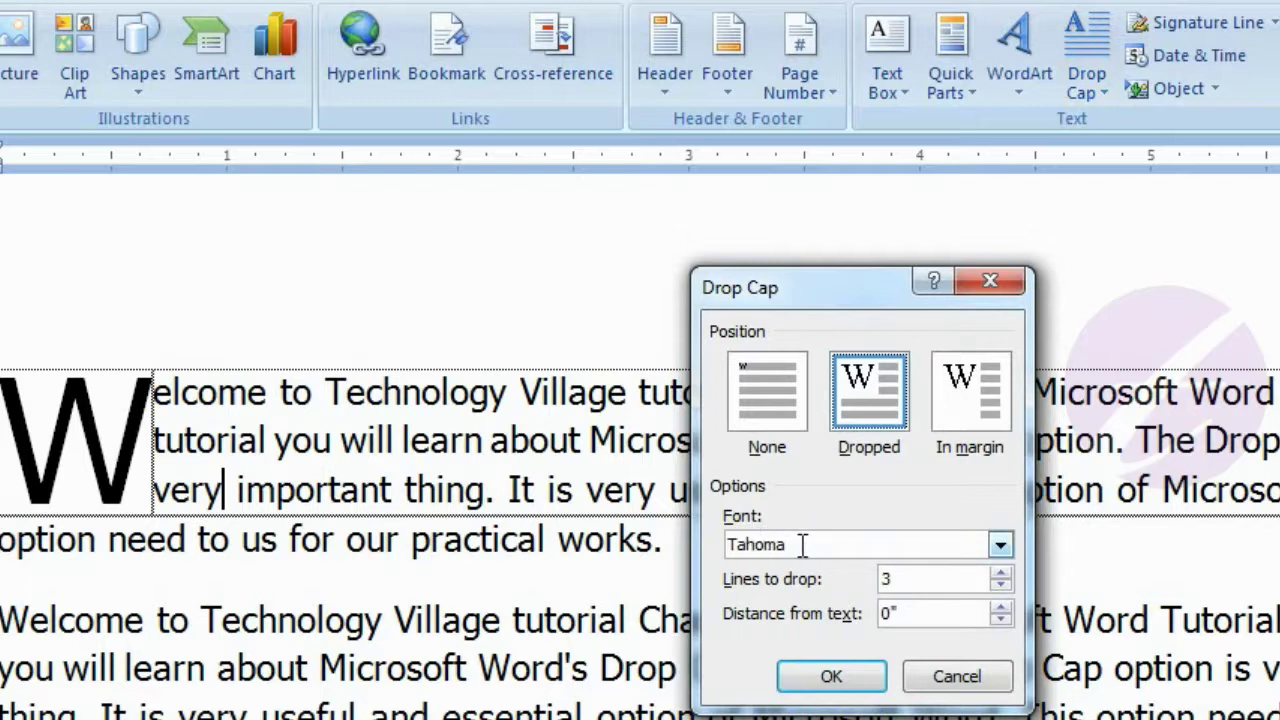
# Give the drop cap the Times New Roman font and 4 lines to drop, and apply it
pyautogui.click(999, 550)
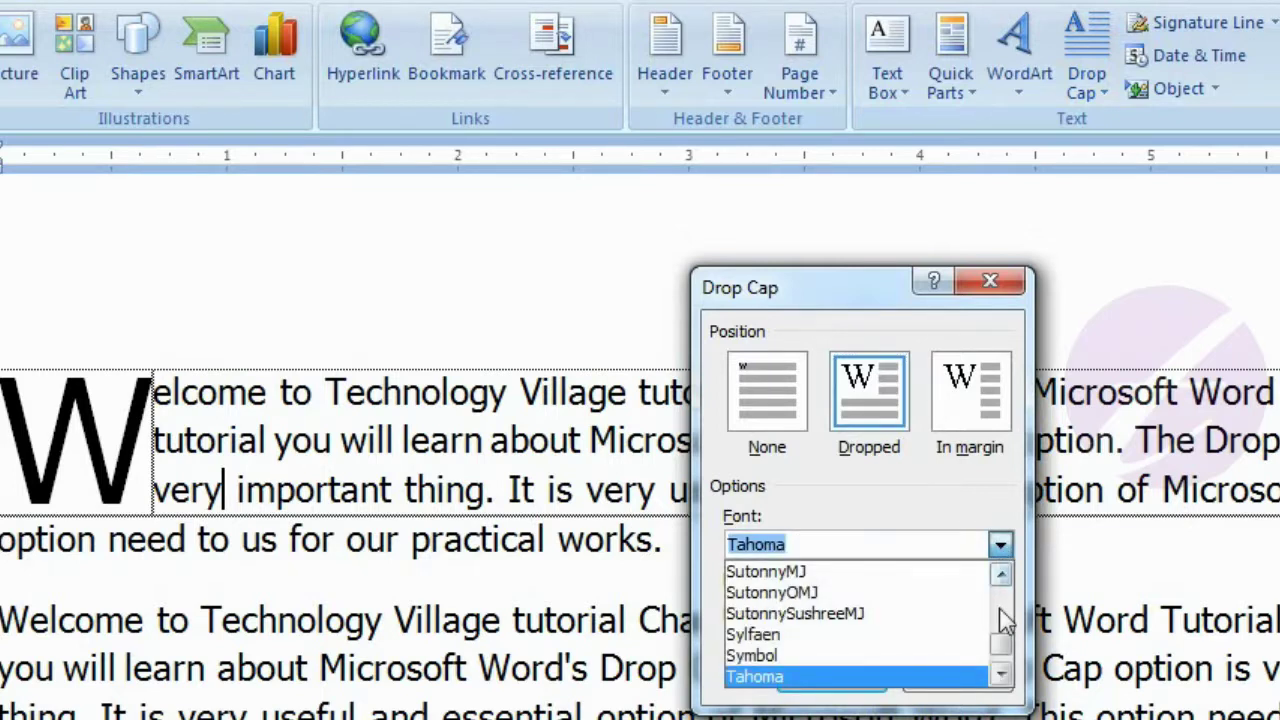
pyautogui.click(1001, 674)
pyautogui.click(1001, 674)
pyautogui.click(1001, 674)
pyautogui.click(1001, 674)
pyautogui.click(1001, 674)
pyautogui.click(1001, 674)
pyautogui.click(1001, 674)
pyautogui.click(1001, 674)
pyautogui.click(1001, 674)
pyautogui.click(1001, 674)
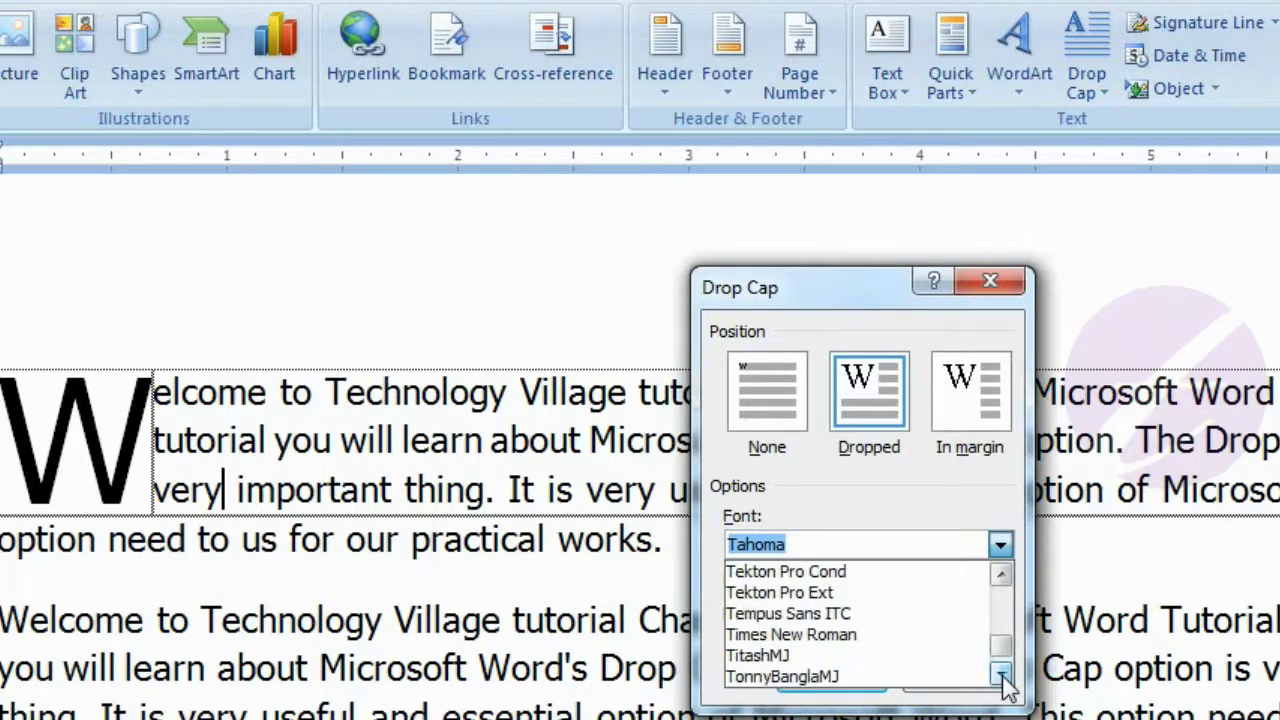
pyautogui.click(910, 636)
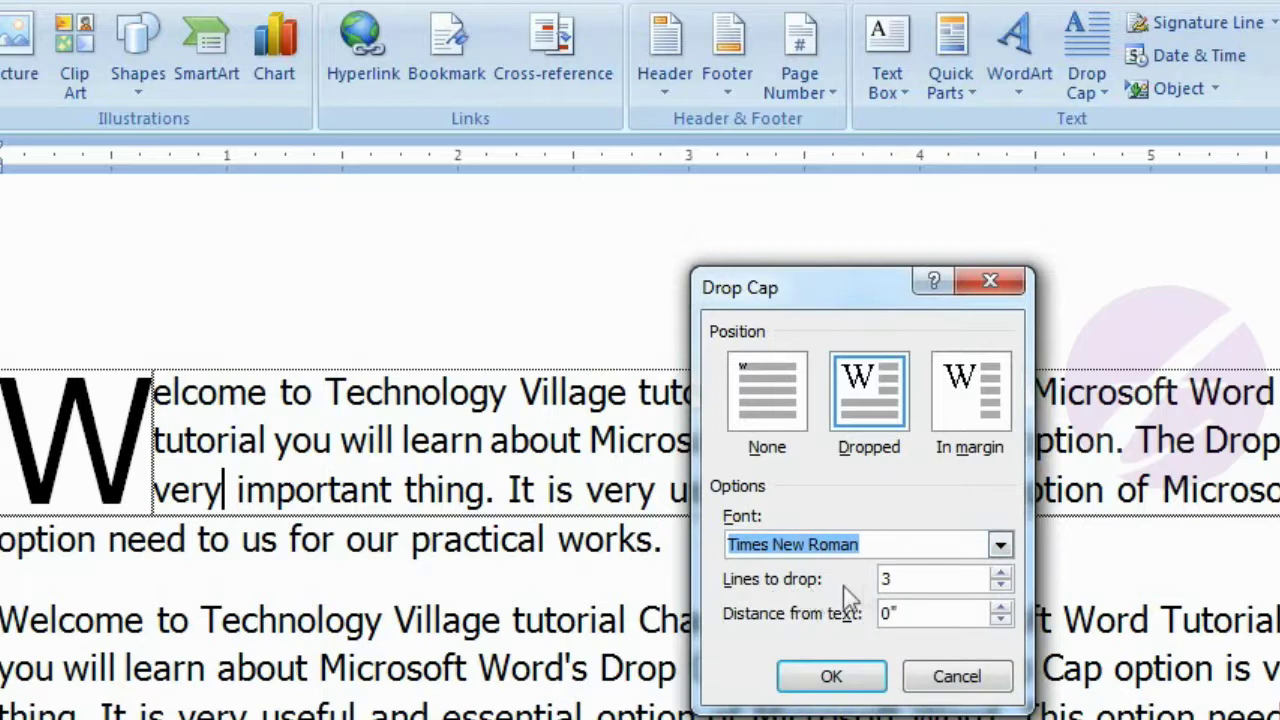
pyautogui.click(1000, 574)
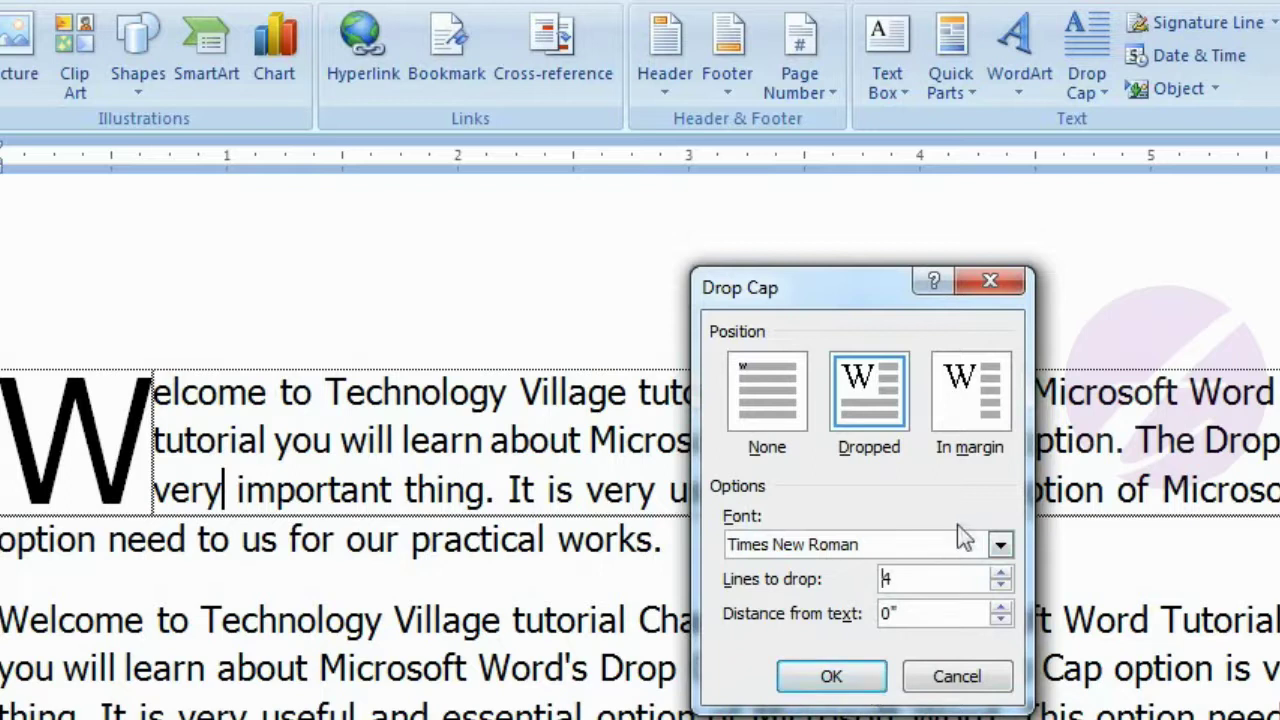
pyautogui.click(849, 678)
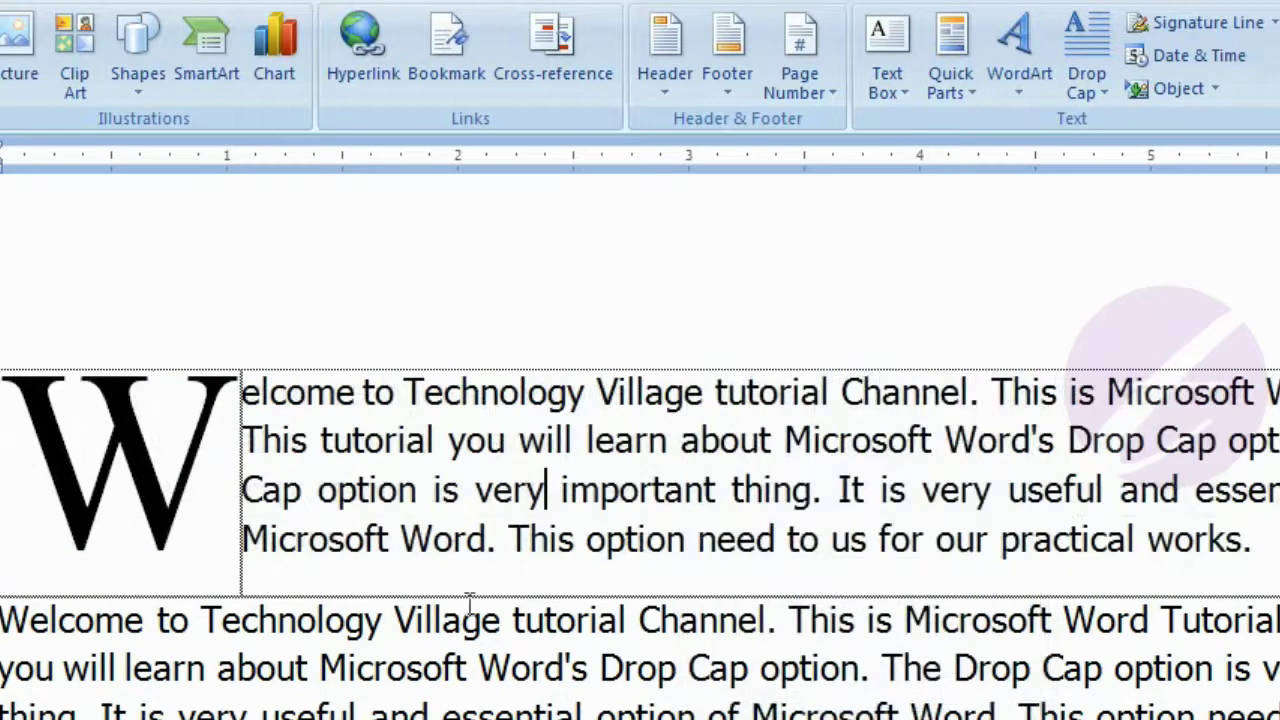